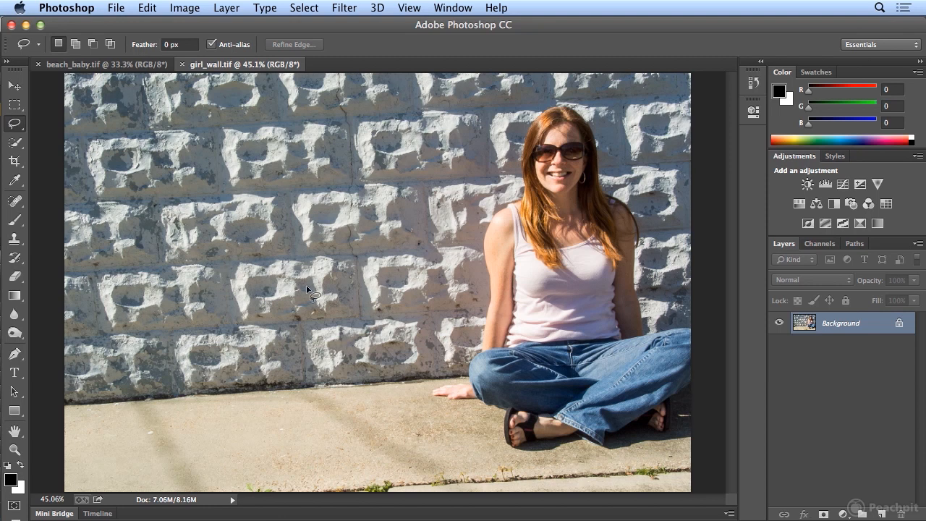
Step: Load the saved channel "girl" of girl_wall.tif as a new selection around the seated woman
left_click(14, 238)
left_click(305, 8)
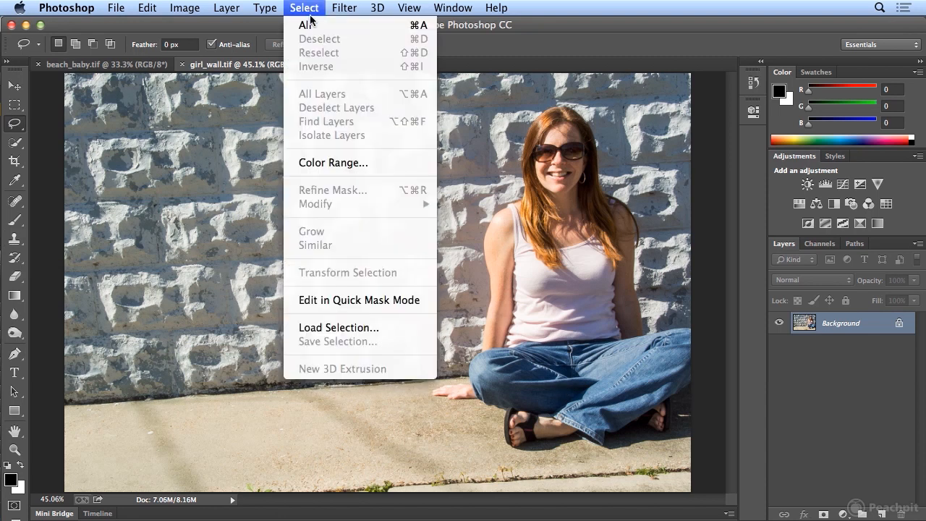
left_click(348, 327)
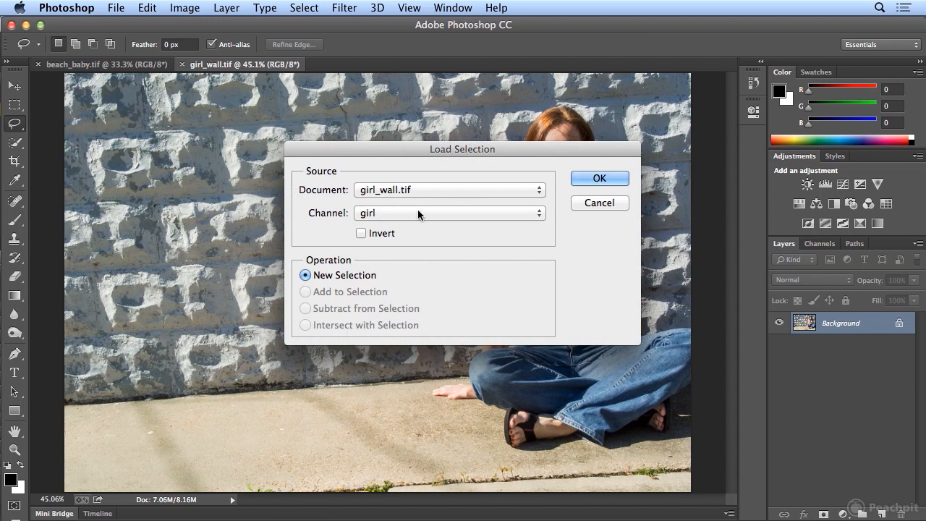
left_click(598, 178)
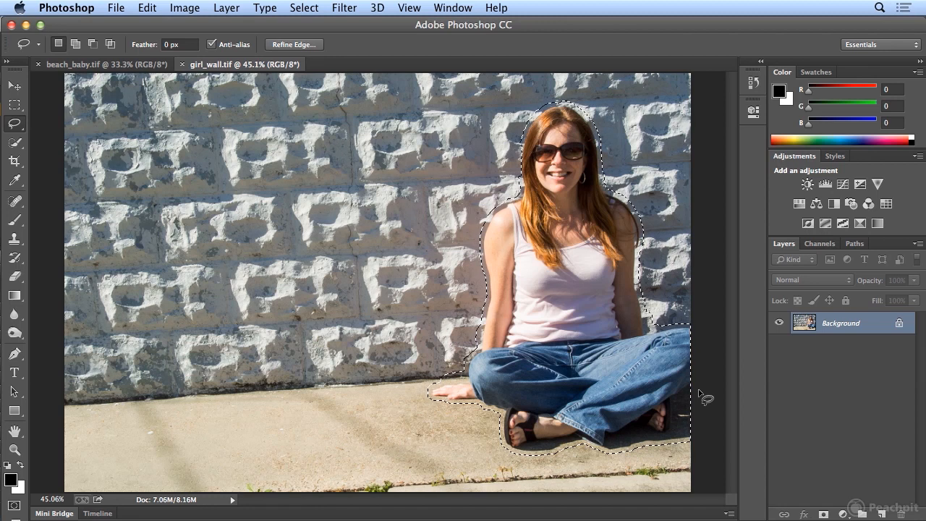
Step: Fill the selected woman using Content-Aware in Normal mode at 100% opacity, and deselect
left_click(148, 8)
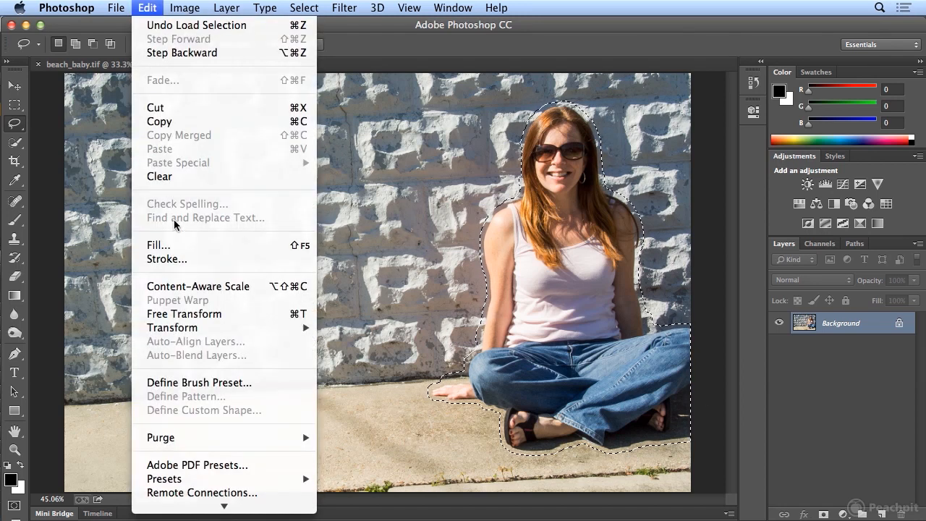
left_click(182, 251)
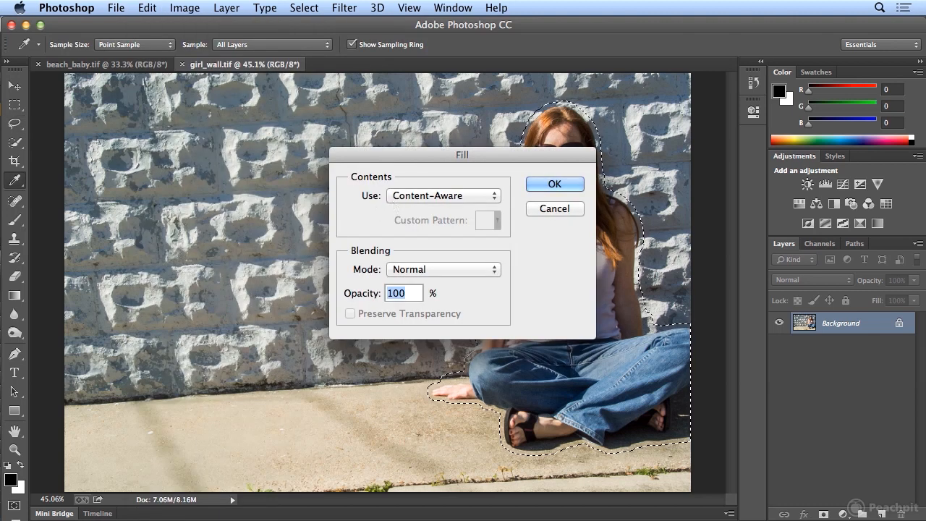
left_click(531, 189)
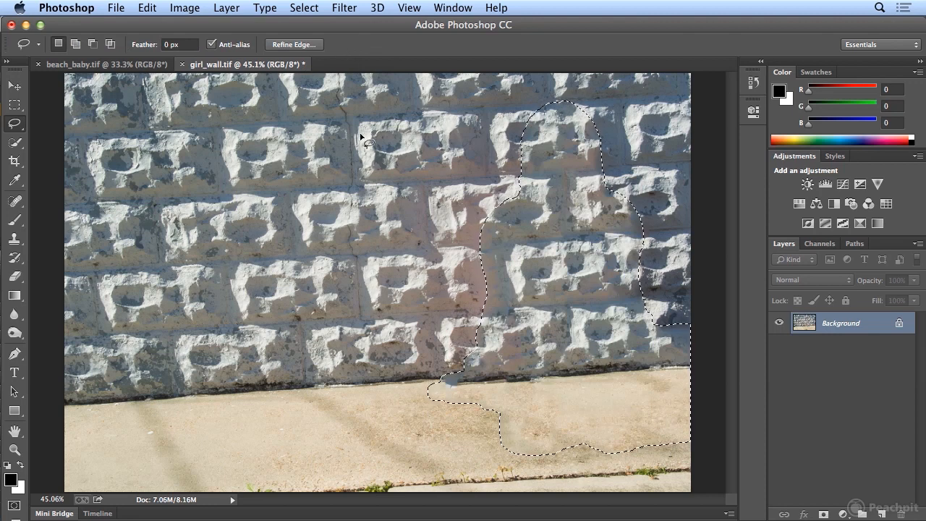
left_click(315, 7)
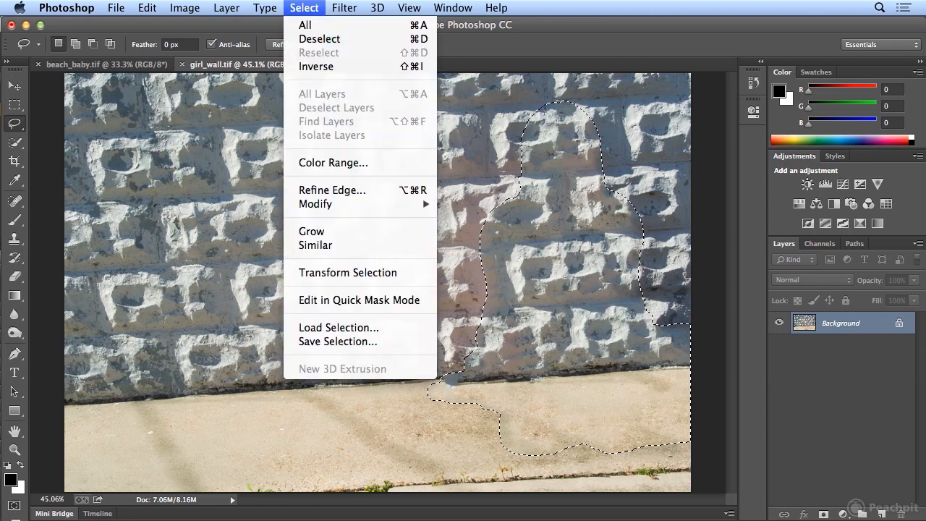
left_click(304, 38)
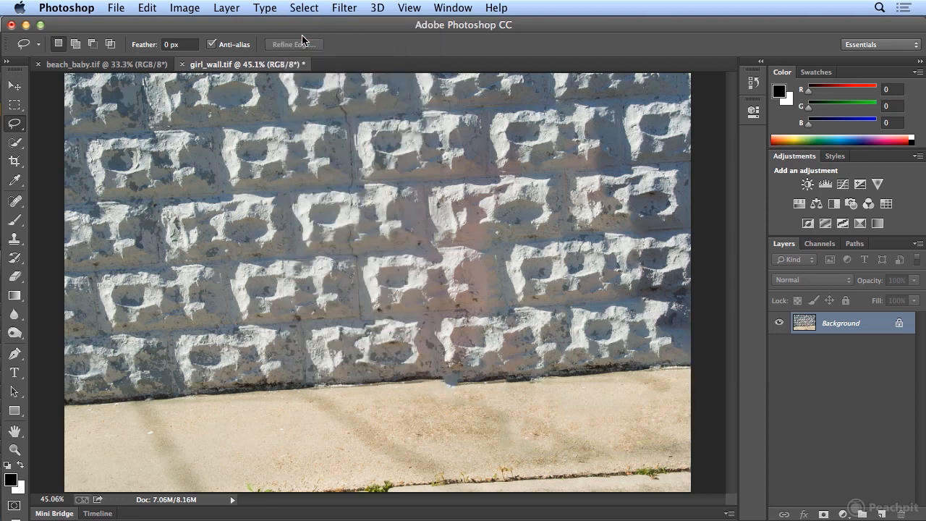
Step: Lasso the pinkish patch of wall down to the pavement edge and fill it using Content-Aware
key("super+minus")
key("super+minus")
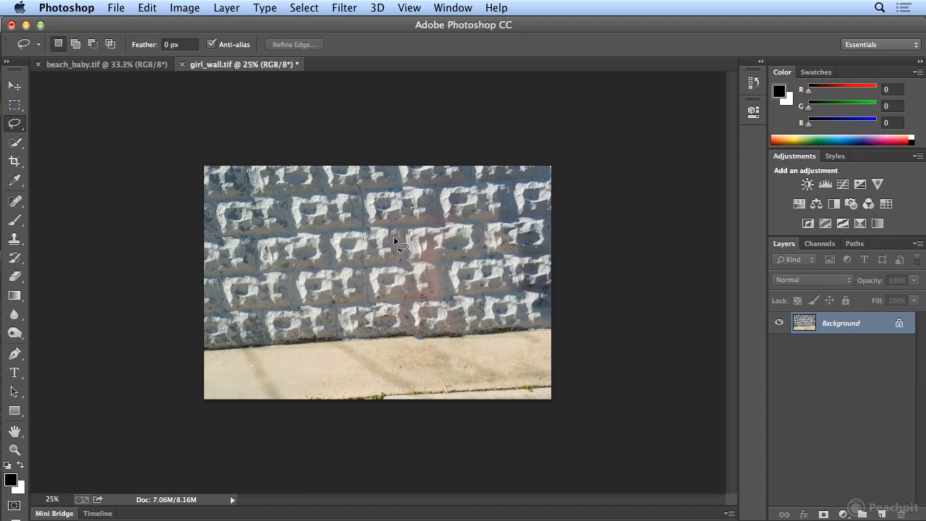
mouse_move(402, 239)
left_mouse_down()
mouse_move(395, 294)
mouse_move(401, 358)
mouse_move(467, 349)
mouse_move(471, 301)
mouse_move(444, 223)
mouse_move(406, 208)
mouse_move(403, 240)
left_mouse_up()
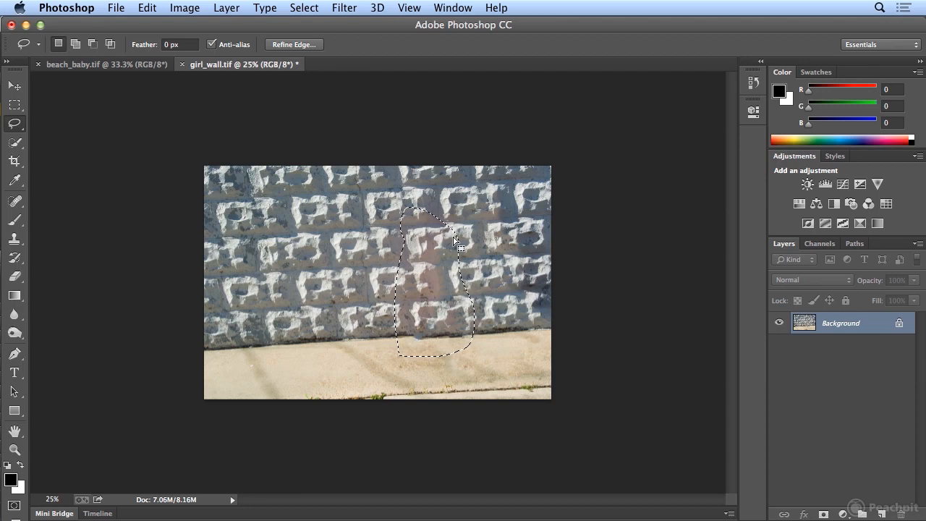
left_click(144, 8)
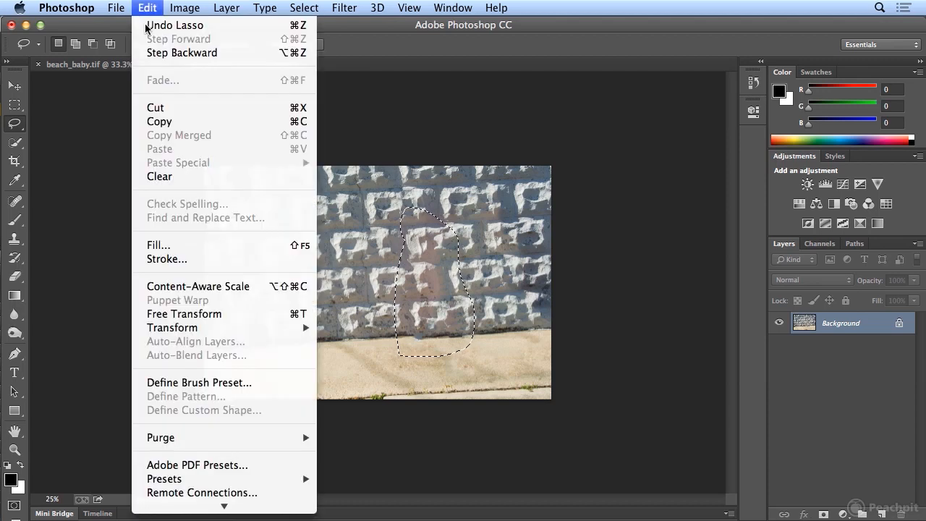
left_click(184, 246)
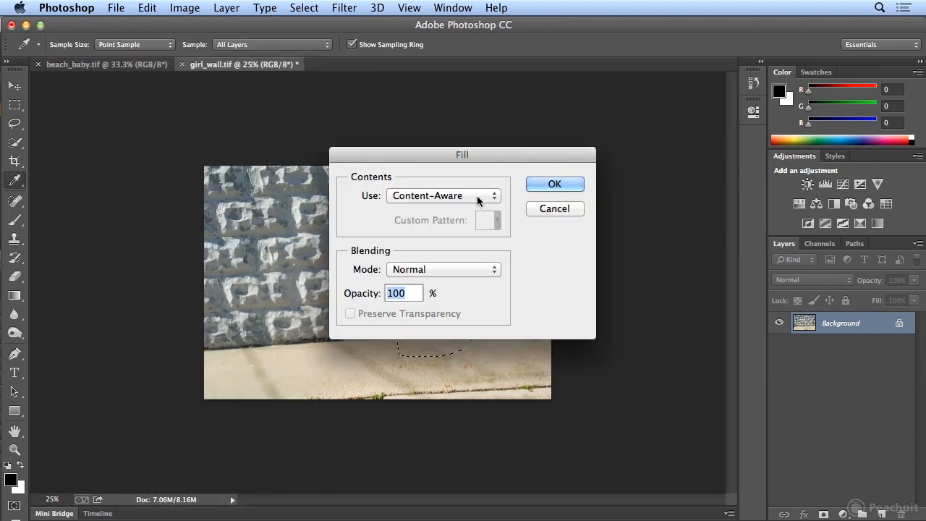
left_click(537, 185)
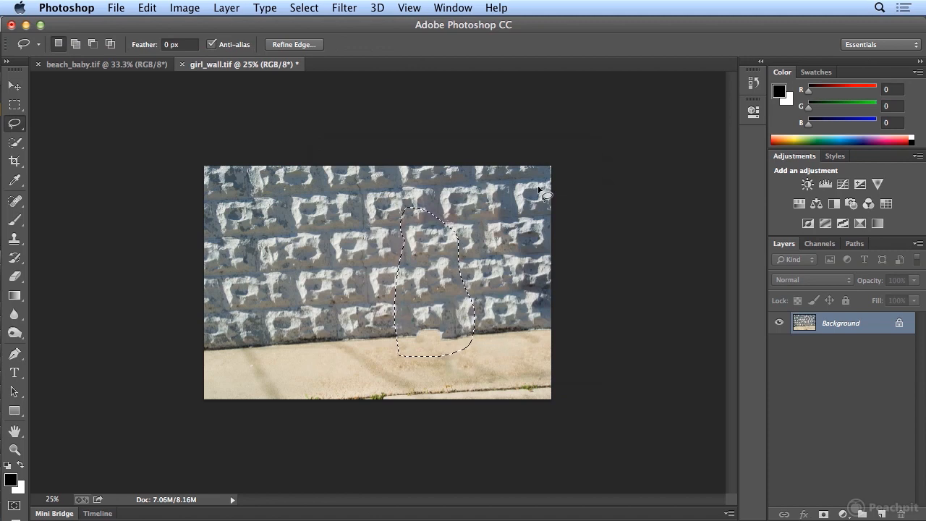
Step: Run the Content-Aware fill again on the same wall selection, and deselect
left_click(146, 7)
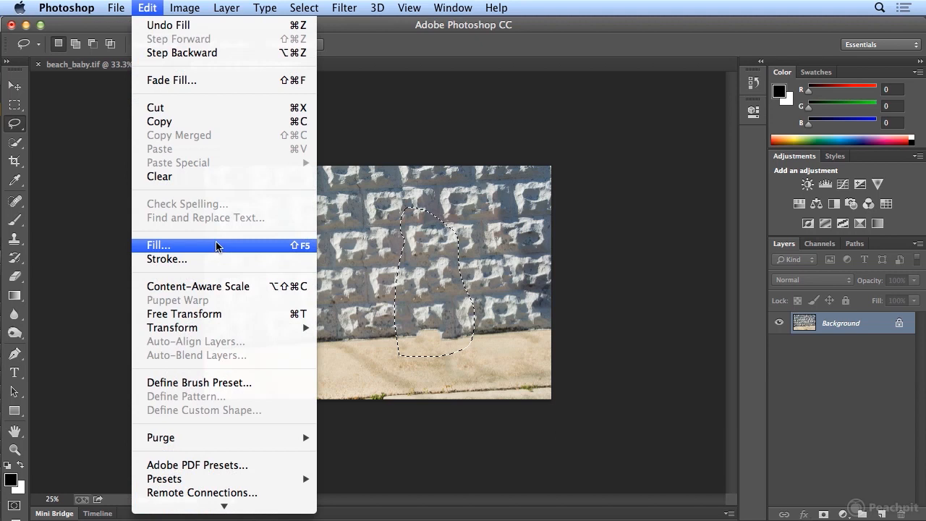
left_click(174, 245)
left_click(556, 182)
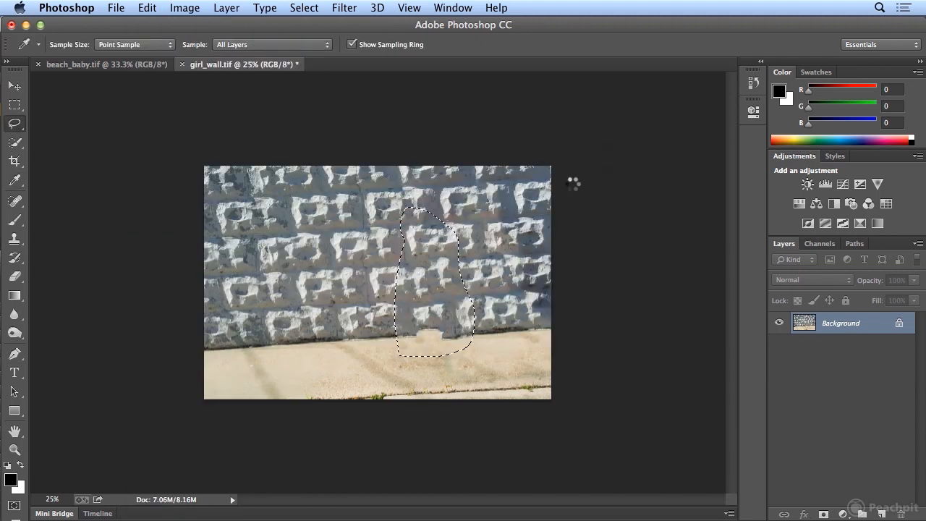
key("super+d")
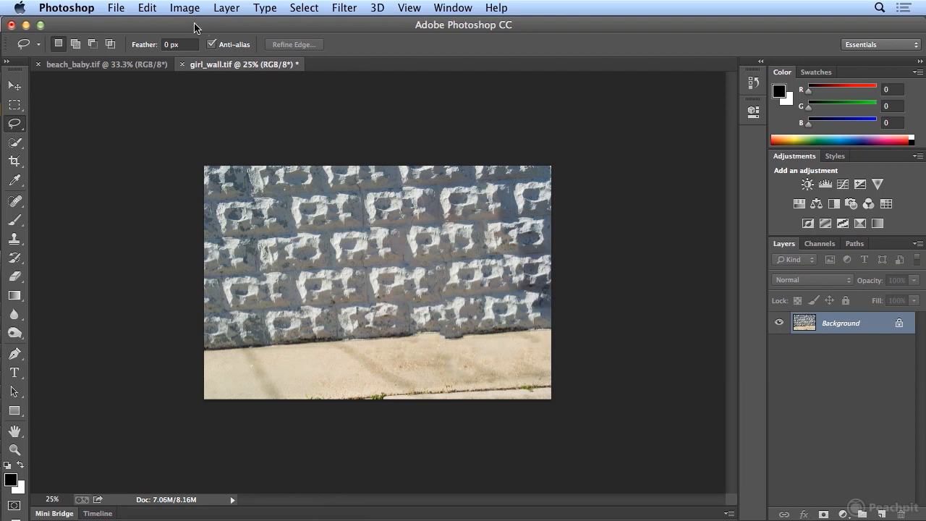
Step: Step back through the deselection and both Content-Aware fills of the wall patch, and clear the lasso selection
left_click(145, 9)
left_click(159, 53)
left_click(147, 8)
left_click(160, 52)
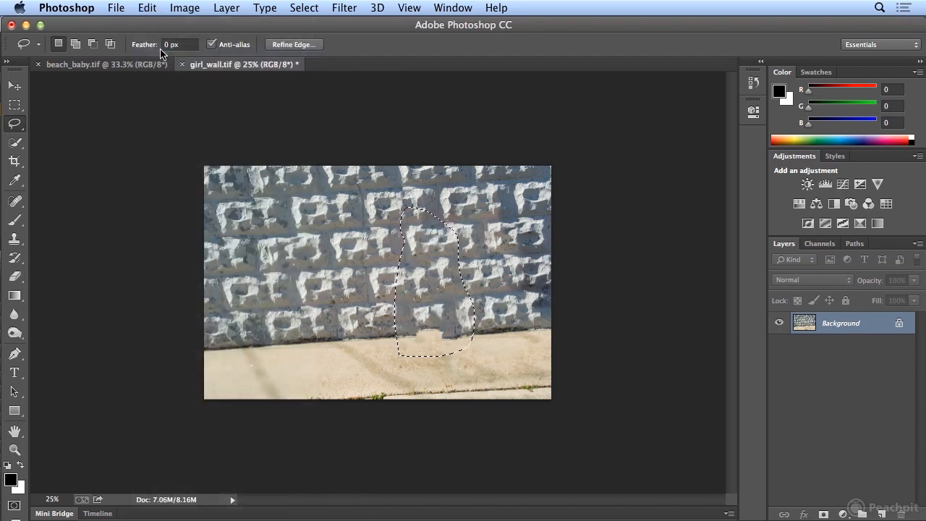
left_click(147, 8)
left_click(161, 52)
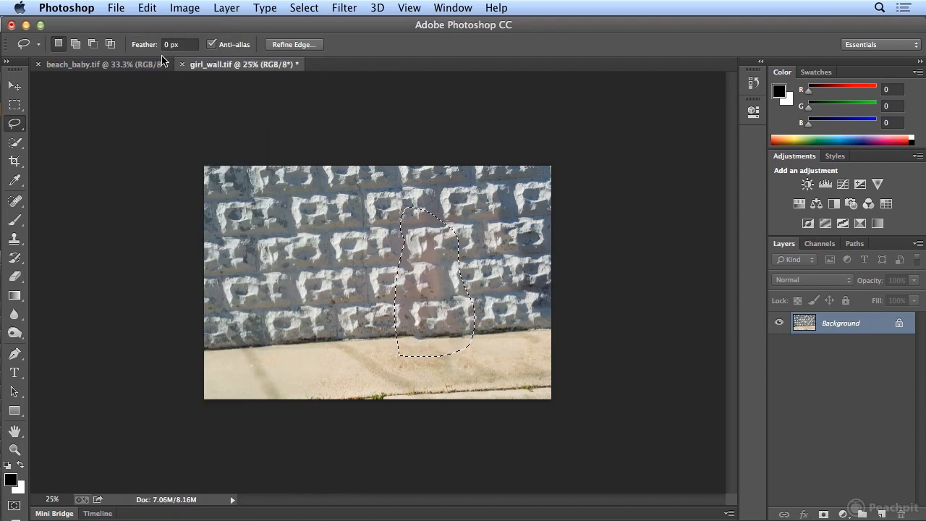
key("super+d")
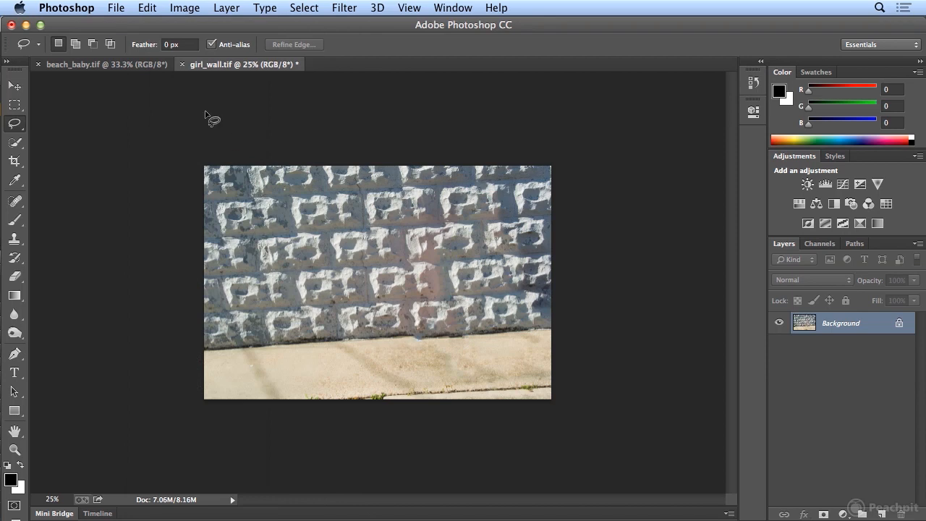
Step: In beach_baby.tif, lasso the small dark figure lying on the sand by the hillside, fill it using Content-Aware, and deselect
left_click(149, 67)
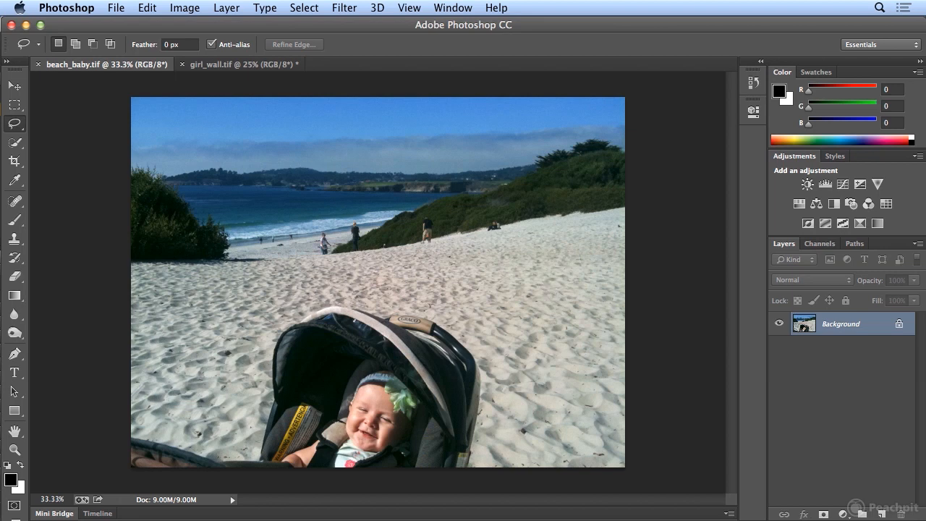
mouse_move(486, 212)
left_mouse_down()
mouse_move(483, 235)
mouse_move(500, 238)
mouse_move(511, 224)
mouse_move(496, 218)
left_mouse_up()
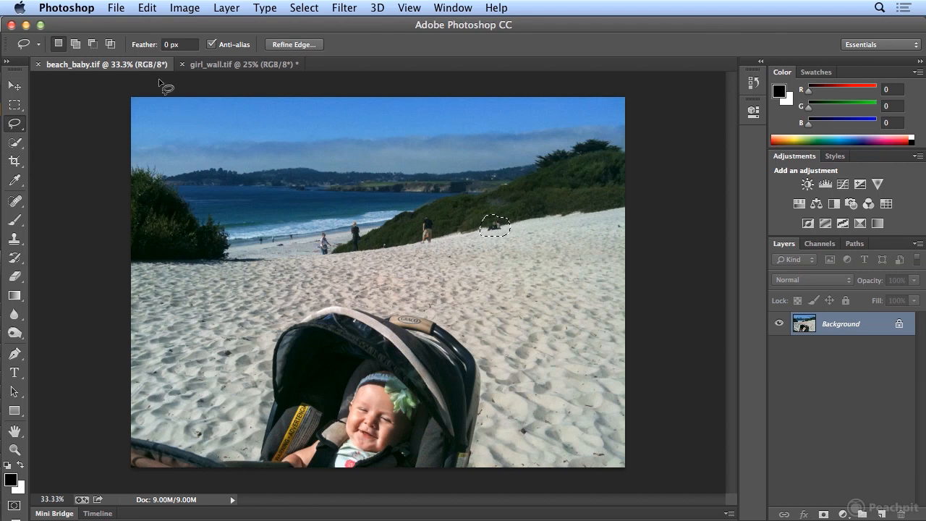
left_click(144, 7)
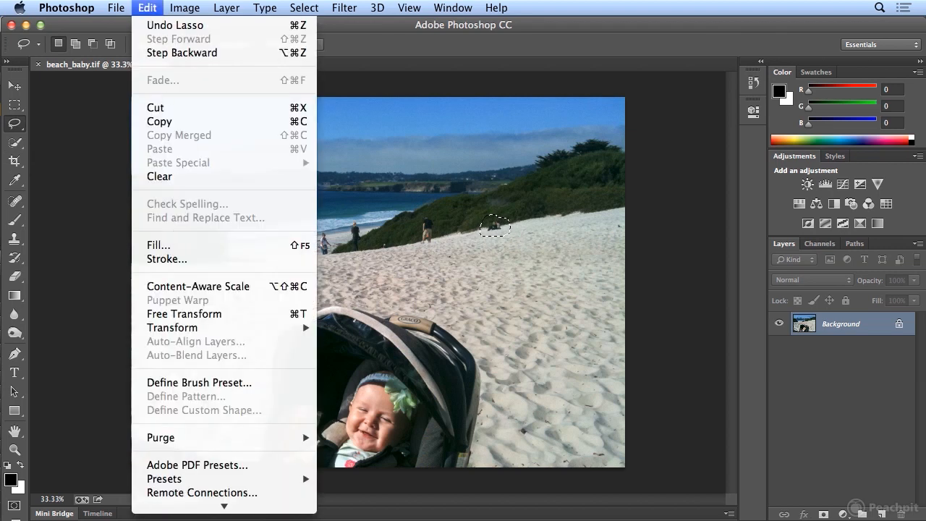
left_click(174, 245)
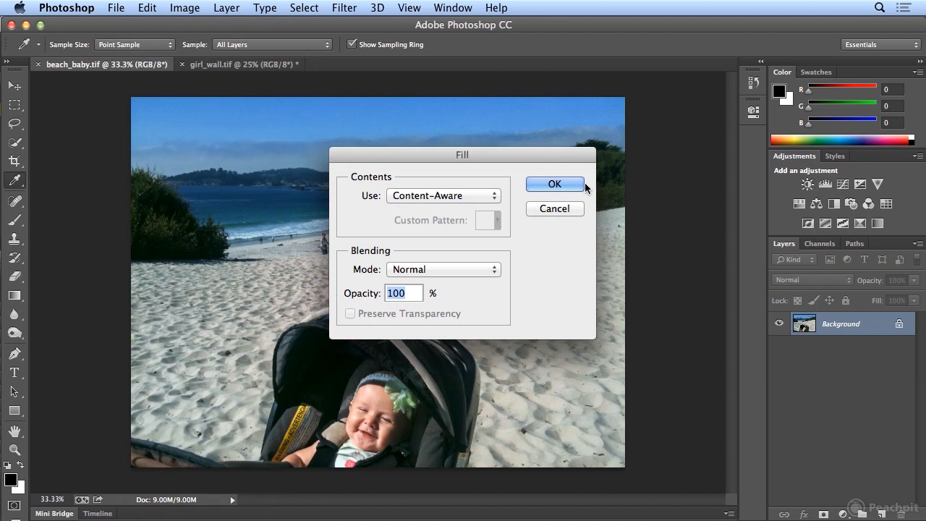
left_click(582, 186)
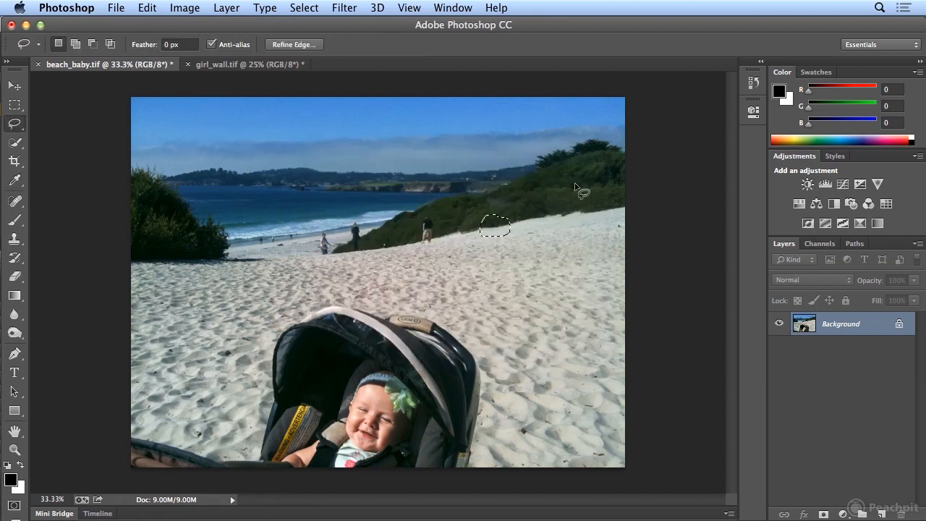
key("super+d")
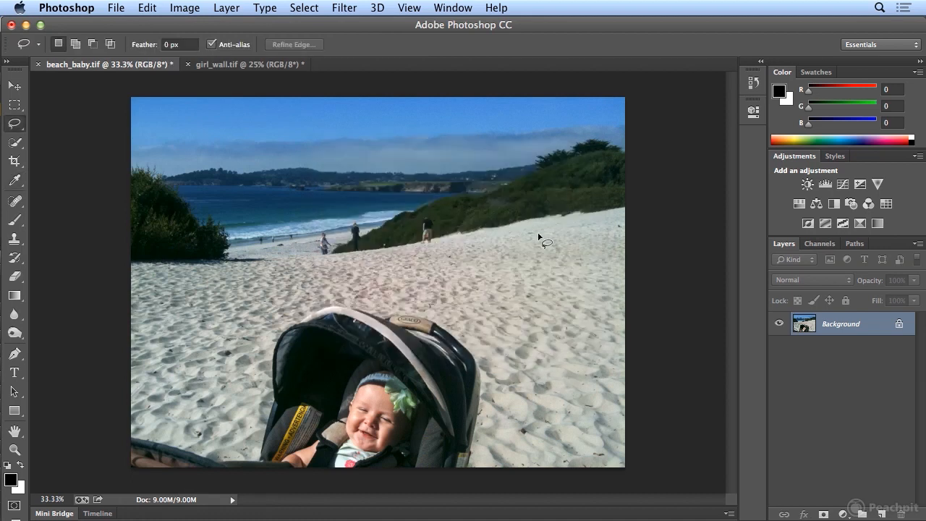
Step: Lasso the man standing at the edge of the green hillside and fill the selection using Content-Aware
mouse_move(422, 213)
left_mouse_down()
mouse_move(419, 250)
mouse_move(432, 249)
mouse_move(441, 228)
mouse_move(430, 211)
left_mouse_up()
left_click(154, 10)
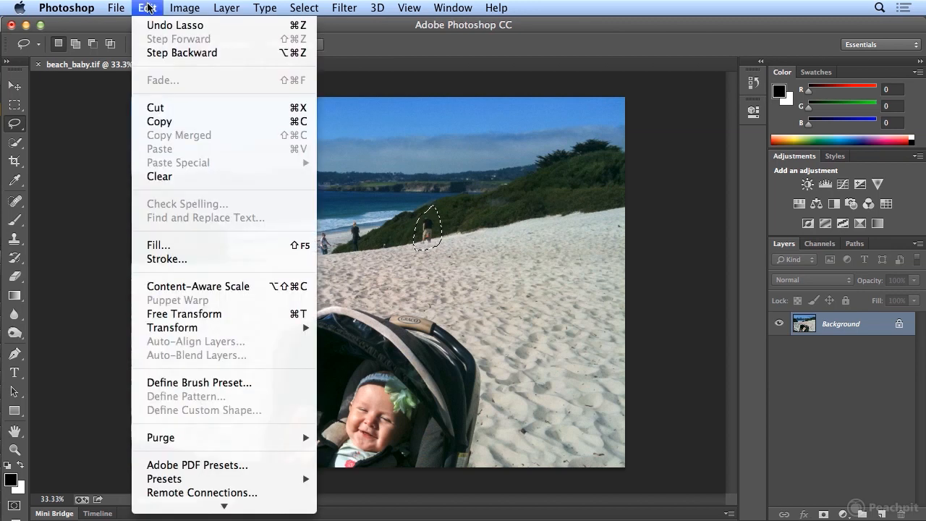
left_click(190, 244)
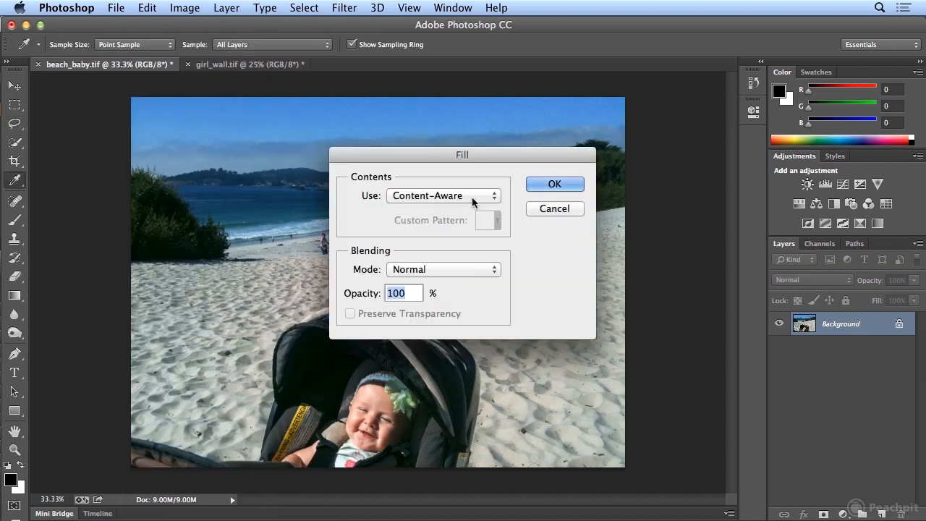
left_click(543, 186)
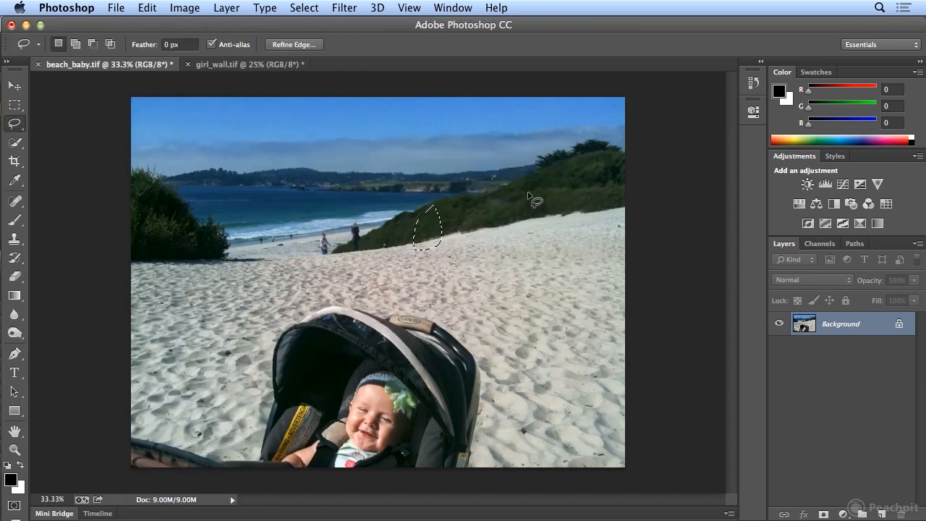
Step: Try a Content-Aware fill on a loose lasso selection around the dark figure near the shoreline, undo the fill and deselect
mouse_move(343, 215)
left_mouse_down()
mouse_move(350, 257)
mouse_move(364, 250)
mouse_move(368, 220)
mouse_move(345, 215)
left_mouse_up()
left_click(148, 7)
left_click(201, 248)
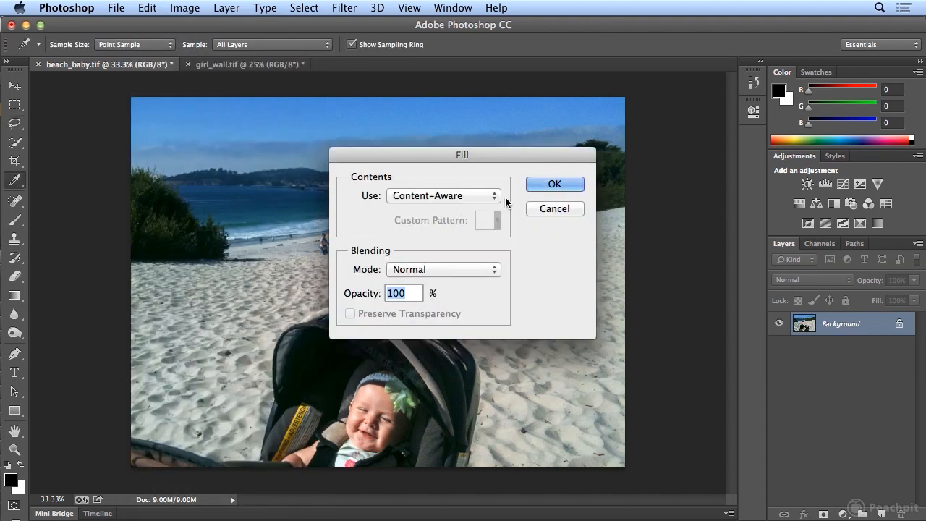
left_click(547, 186)
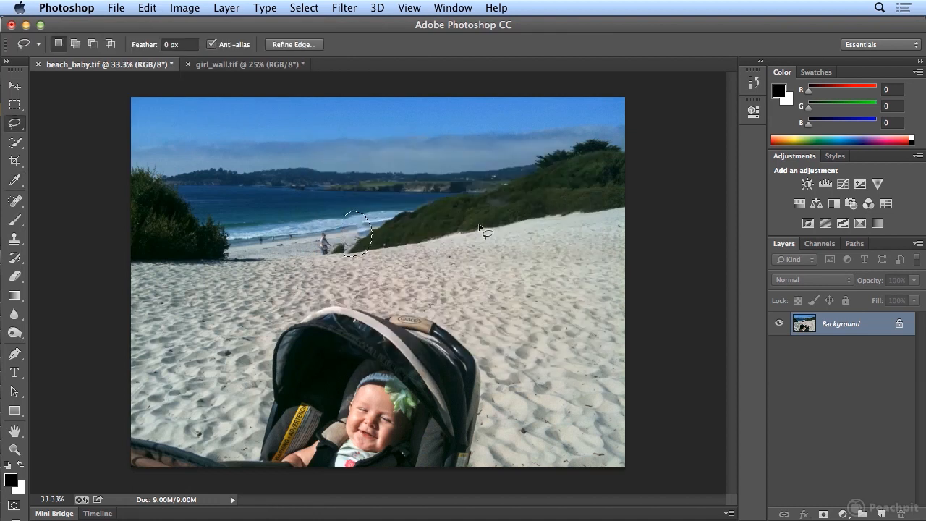
left_click(147, 7)
left_click(160, 24)
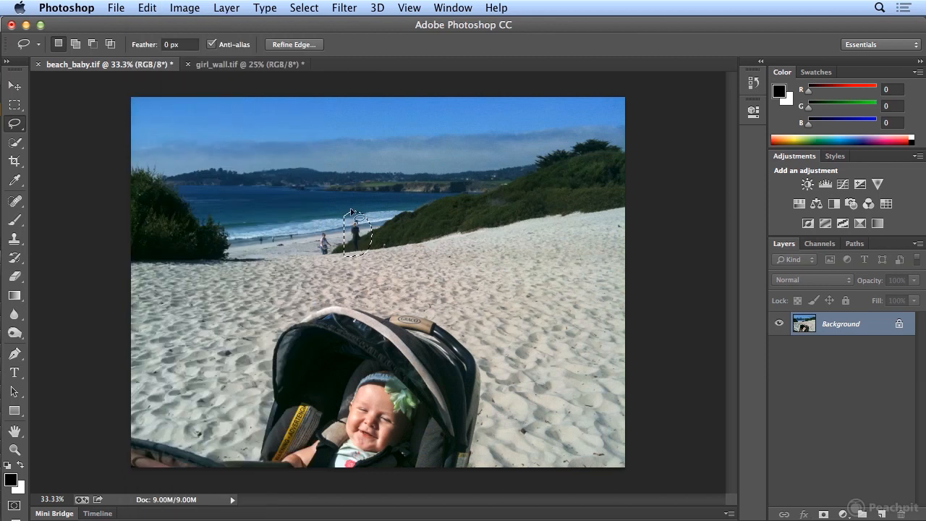
left_click(387, 228)
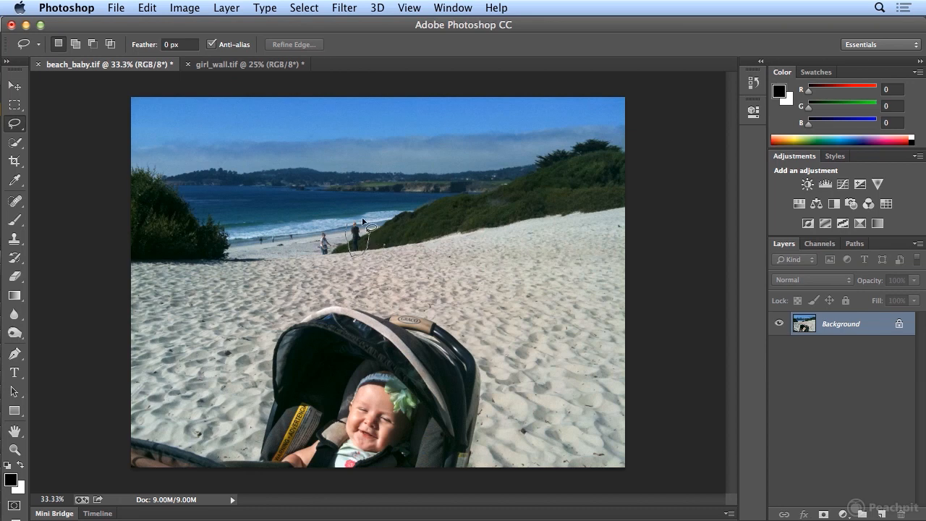
Step: Lasso the dark figure near the shoreline with a tighter outline, fill it using Content-Aware, and deselect
left_click_drag(347, 227, 348, 227)
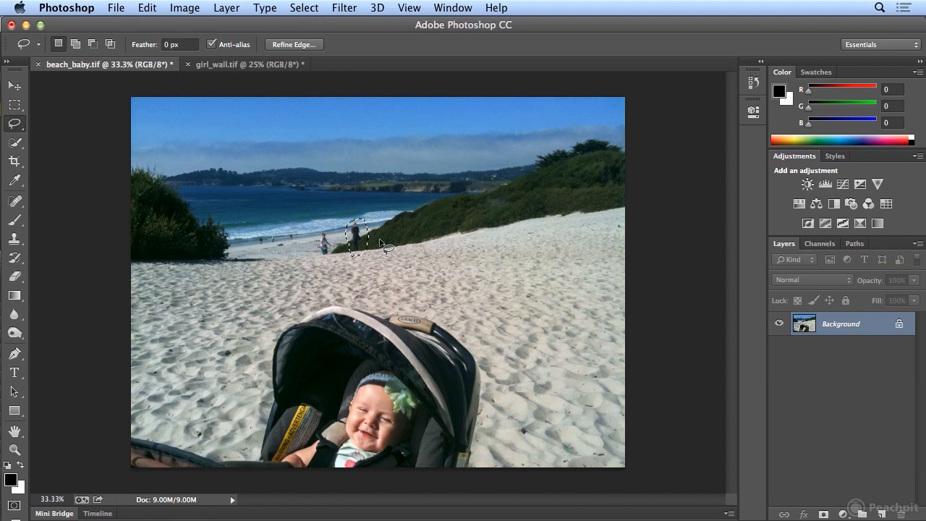
left_click(148, 7)
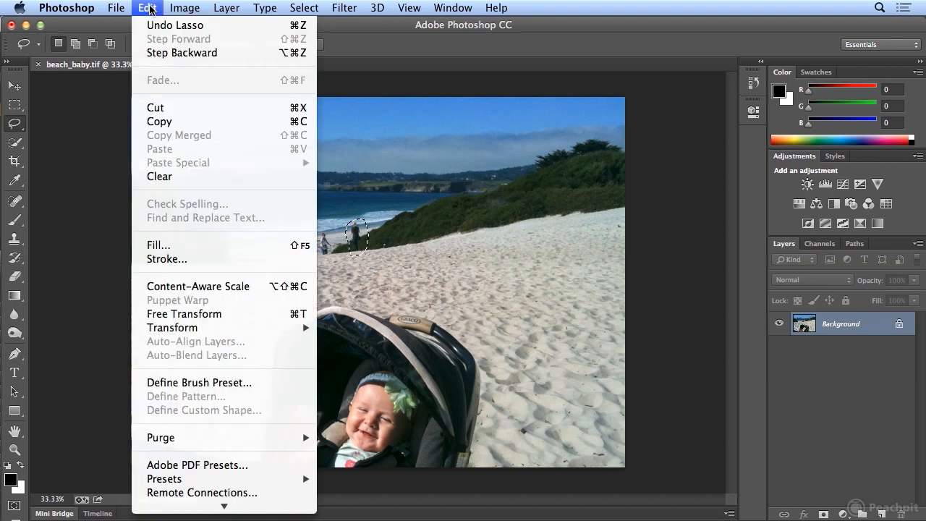
left_click(202, 246)
left_click(562, 182)
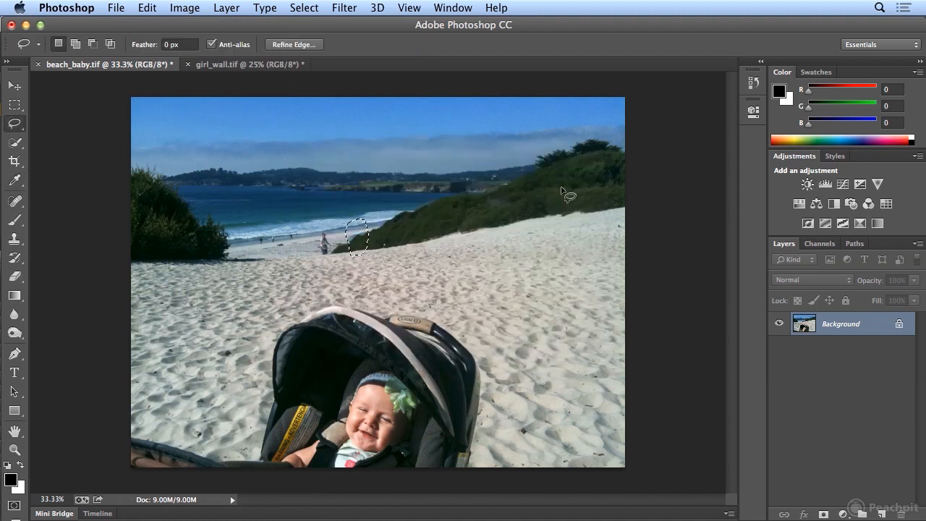
left_click(368, 240)
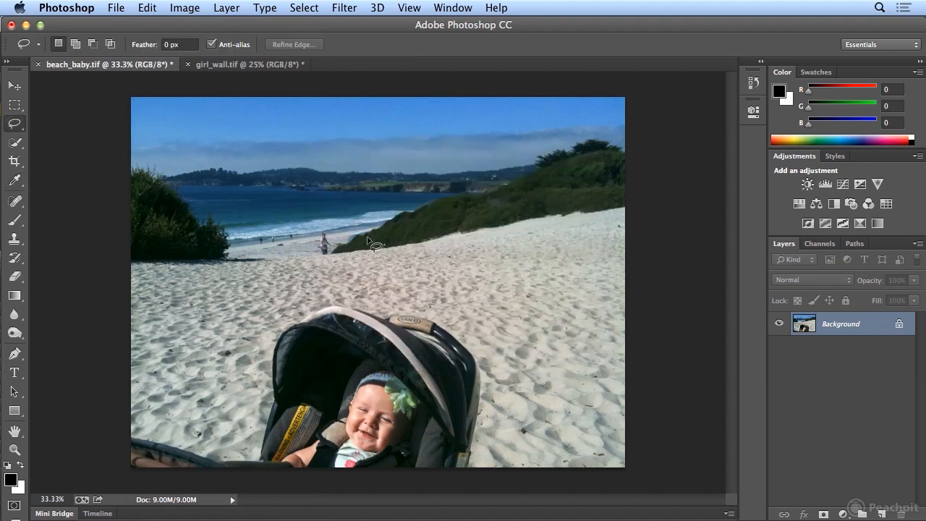
Step: Step backward through the history to undo the last fill over the dark figure near the shoreline
left_click(147, 8)
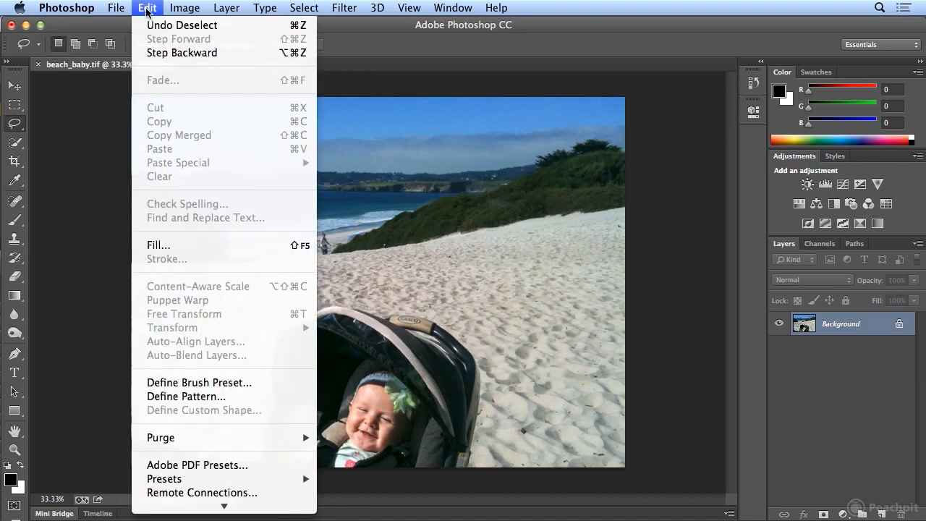
left_click(155, 53)
left_click(148, 8)
left_click(155, 52)
Step: Lasso the small light-clothed figure on the sand beside the dark figure, fill it using Content-Aware, and deselect
mouse_move(324, 231)
left_mouse_down()
mouse_move(321, 260)
mouse_move(344, 245)
mouse_move(326, 232)
left_mouse_up()
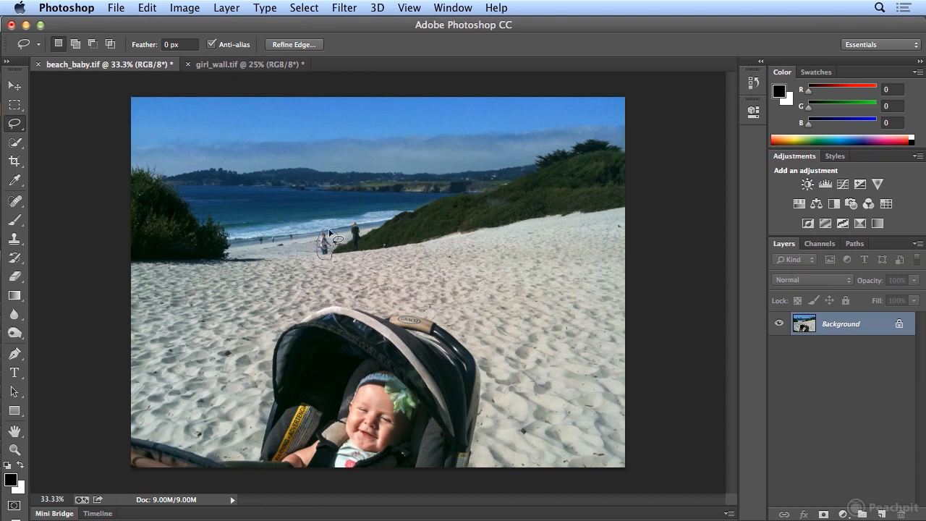
left_click(148, 7)
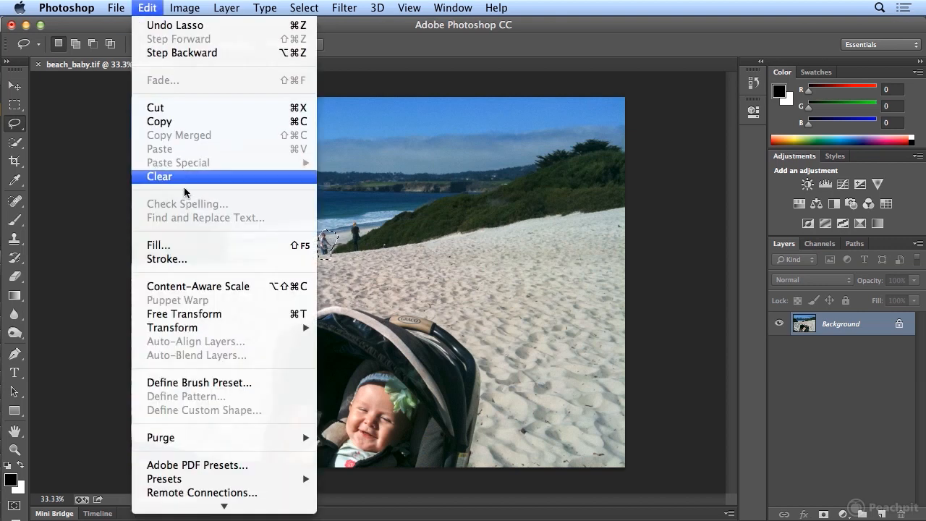
left_click(205, 244)
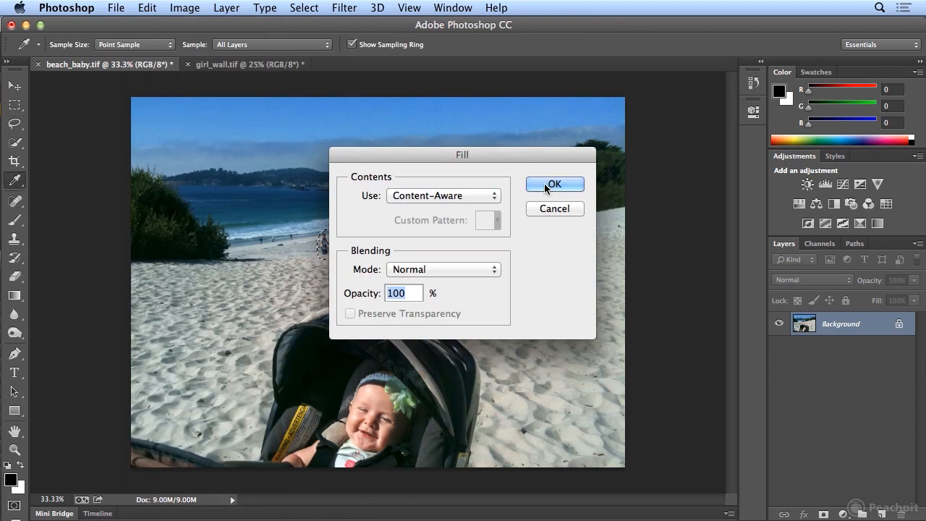
left_click(554, 185)
key("ctrl+d")
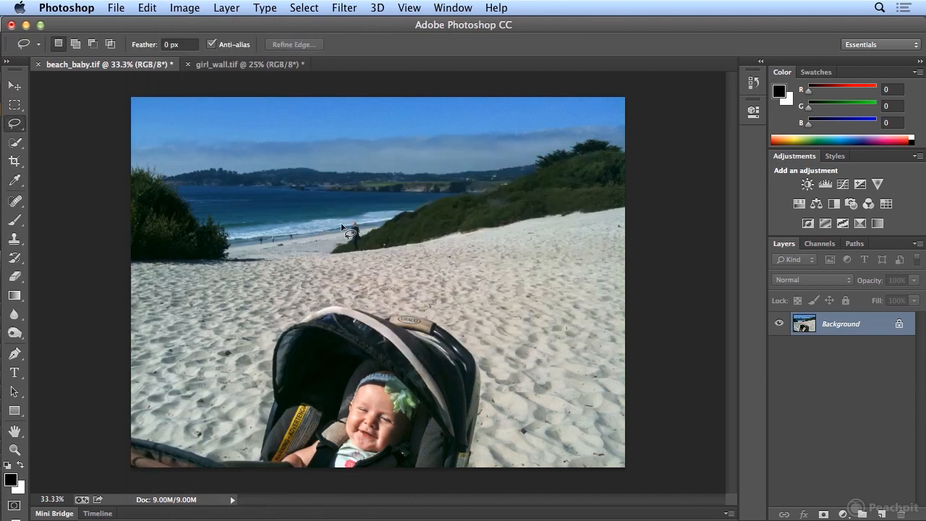
Step: Lasso the dark standing figure at the hillside's lower tip, fill it using Content-Aware, and deselect
mouse_move(347, 223)
left_mouse_down()
mouse_move(347, 255)
mouse_move(363, 259)
mouse_move(366, 226)
mouse_move(349, 221)
left_mouse_up()
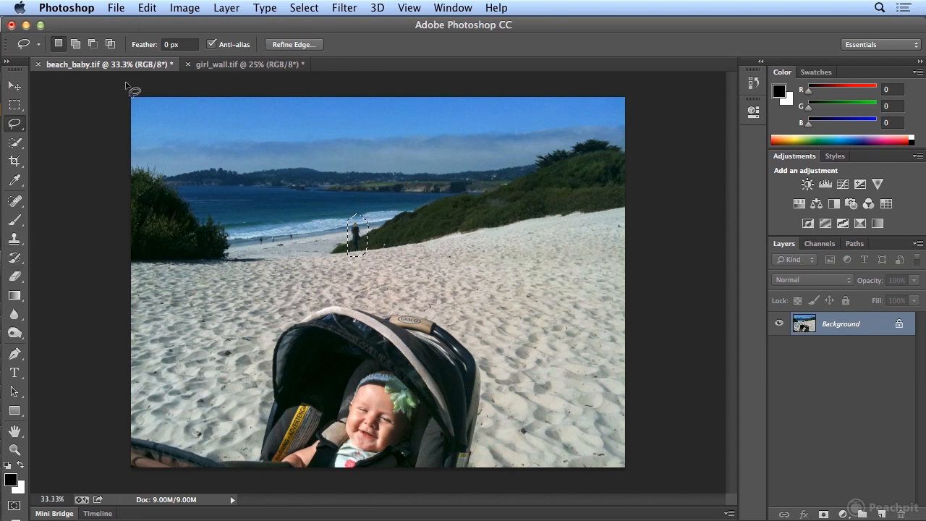
left_click(147, 7)
left_click(156, 244)
left_click(558, 182)
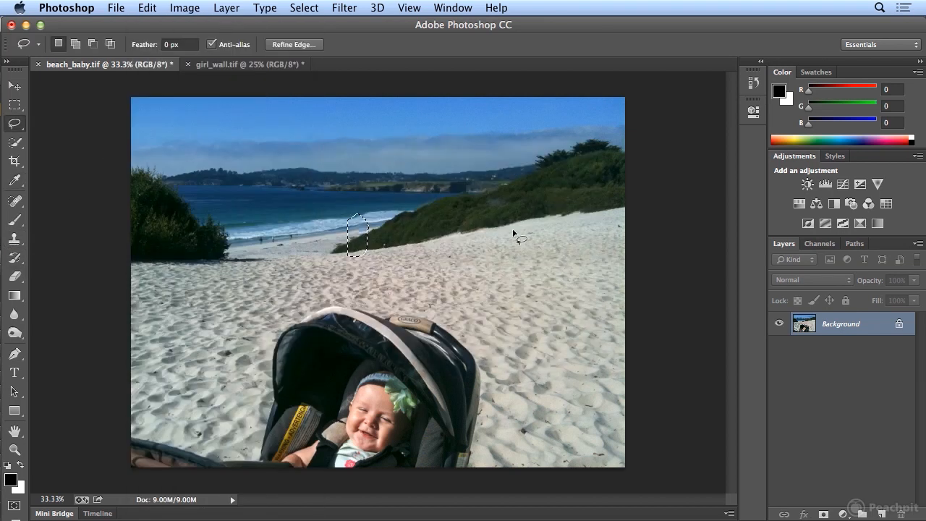
key("super+d")
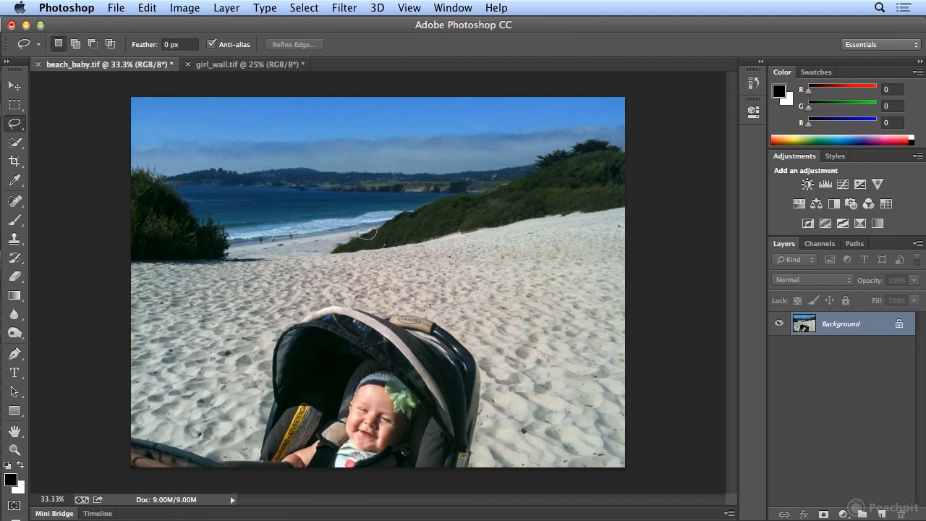
Step: Lasso the flawed patch where the hillside meets the shoreline, apply the Content-Aware fill twice, and deselect
left_click_drag(366, 223, 360, 229)
left_click(147, 7)
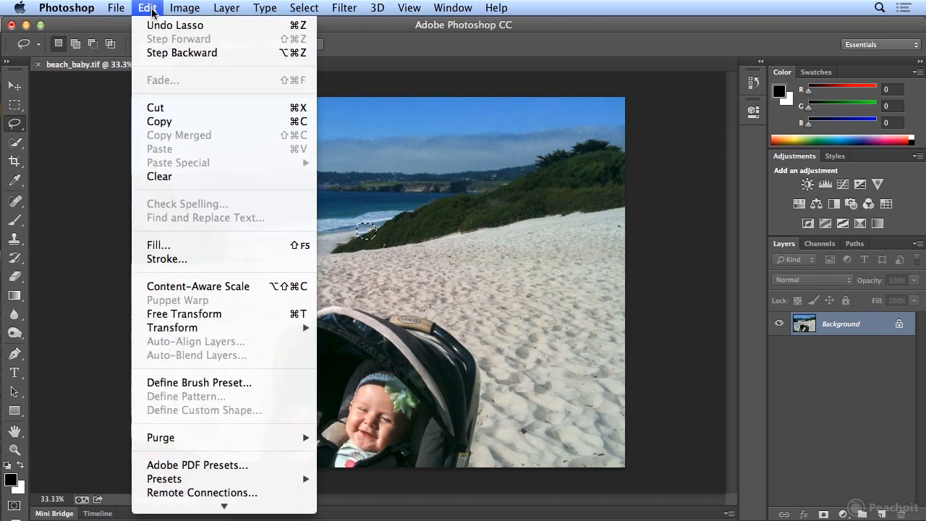
left_click(207, 244)
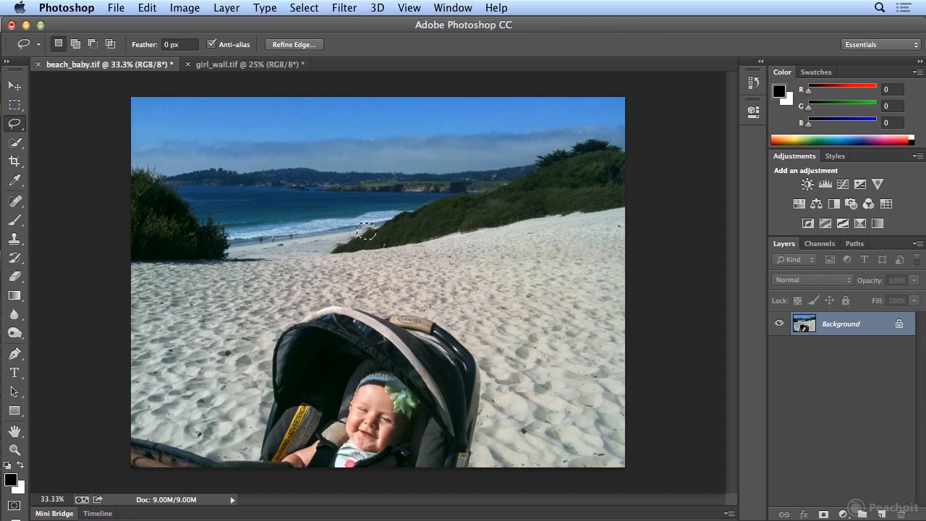
left_click(148, 7)
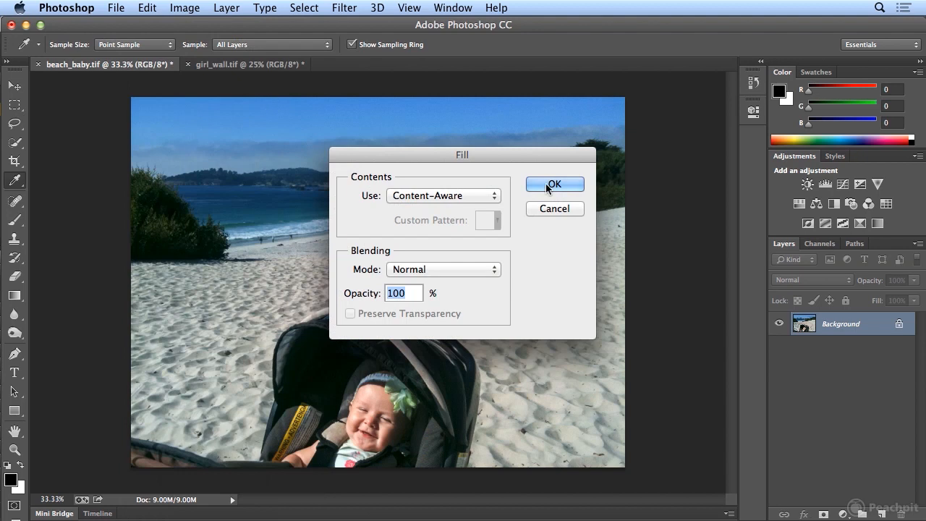
left_click(556, 186)
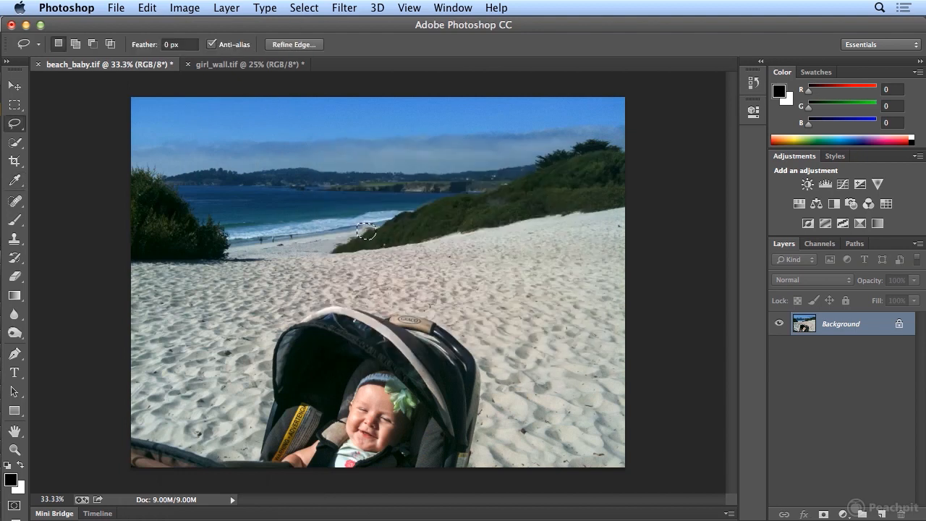
left_click(296, 8)
left_click(296, 41)
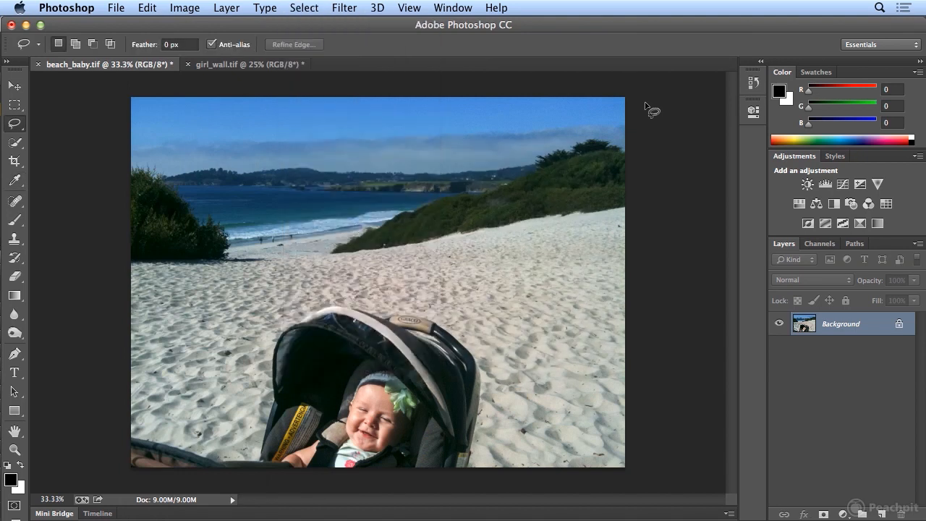
Step: Compare the original Carmel_Monterey_0127.JPG snapshot with the final Deselect state in an enlarged history list, then close the list
left_click(754, 84)
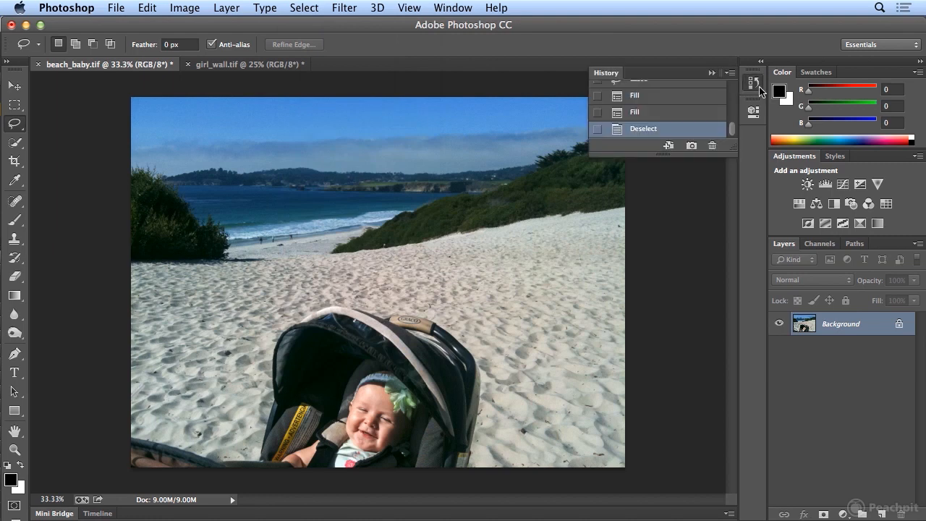
mouse_move(728, 144)
left_mouse_down()
mouse_move(722, 389)
mouse_move(719, 413)
mouse_move(709, 397)
mouse_move(705, 474)
left_mouse_up()
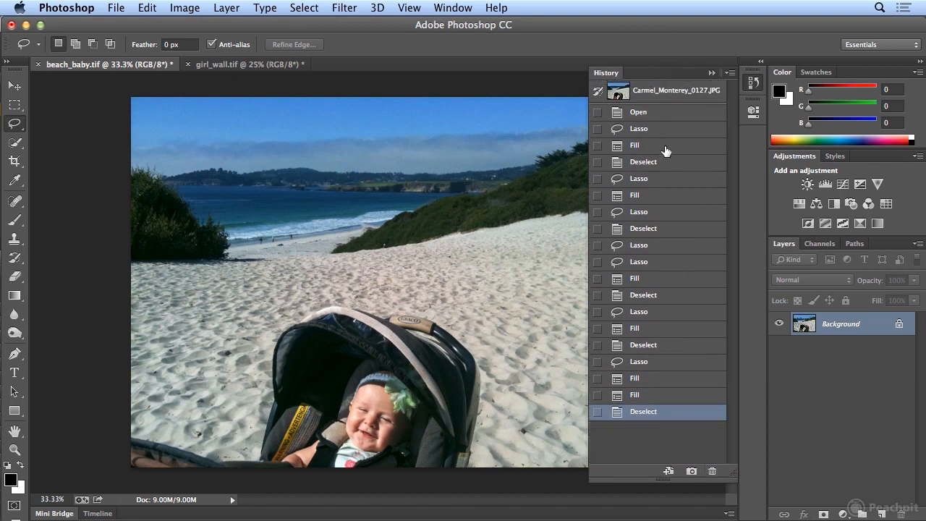
left_click(653, 90)
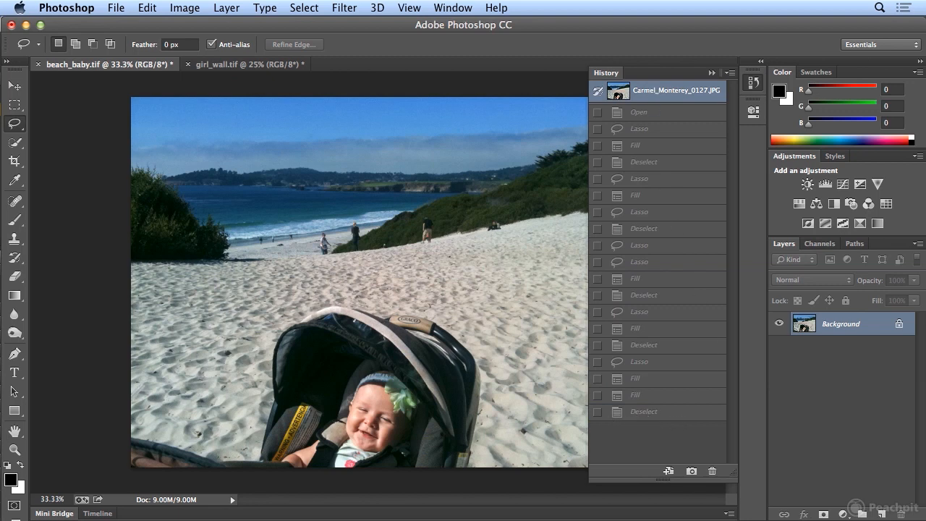
left_click(649, 412)
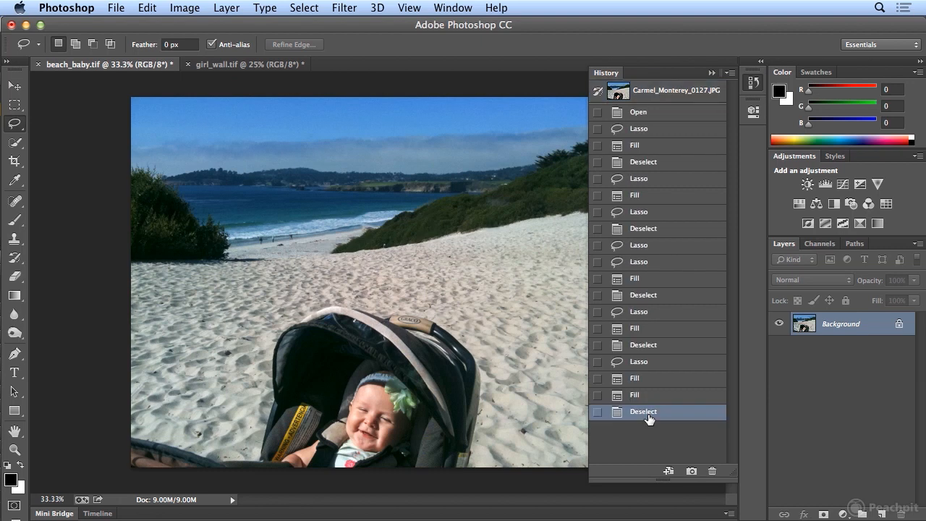
left_click(753, 83)
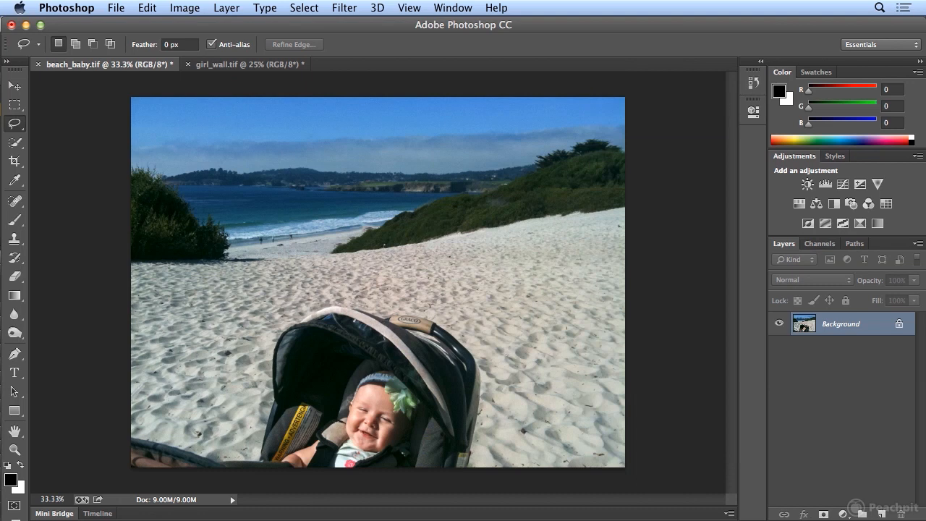